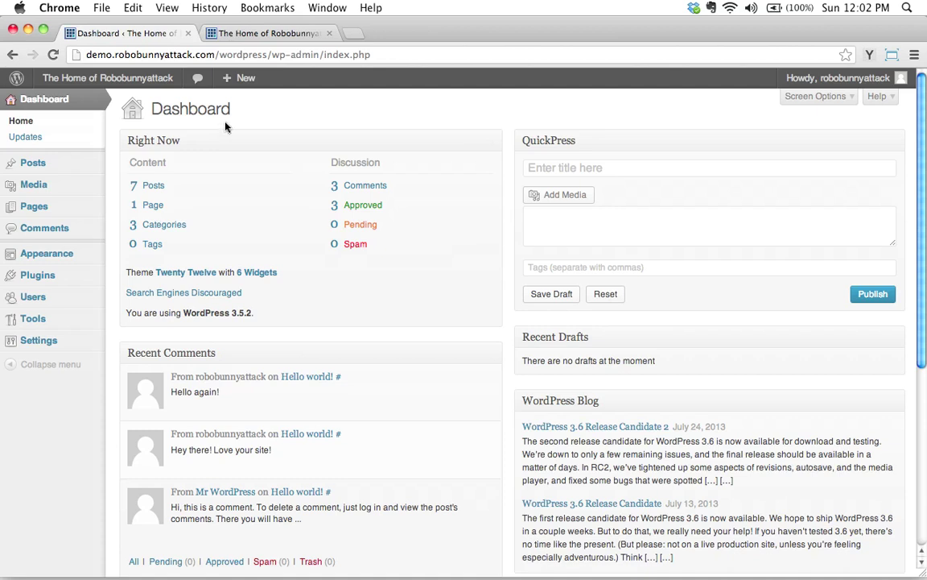
Step: Open the All Posts list from the Posts menu in the admin sidebar
mouse_move(22, 163)
click(132, 166)
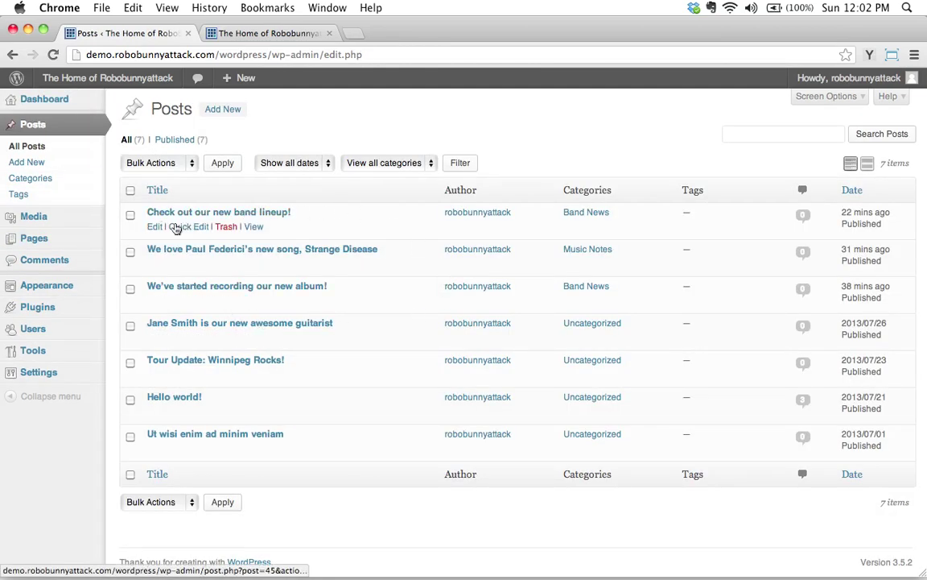
Step: Open "Check out our new band lineup!" in the post editor
click(154, 226)
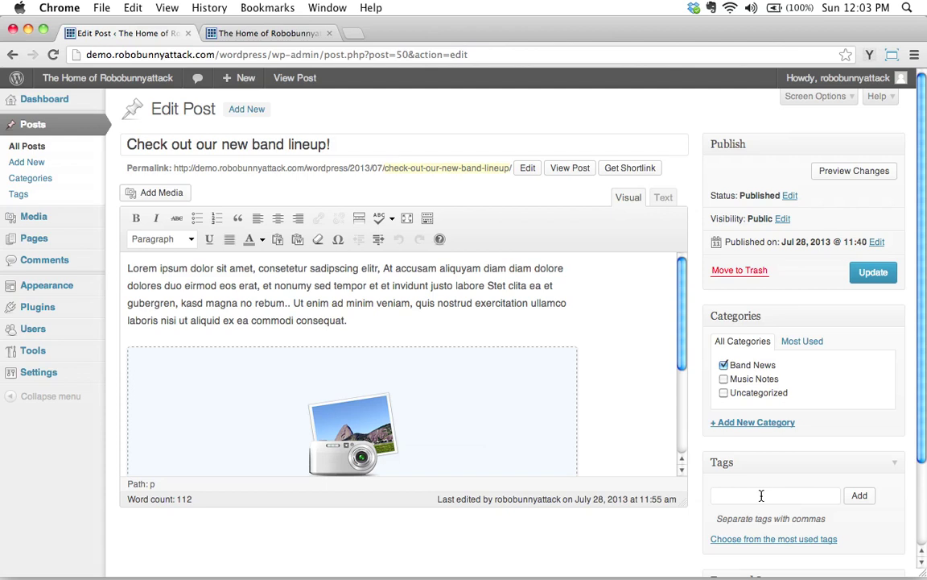
Step: Add the tags 'band members' and 'photos' to the band lineup post and update it
click(761, 495)
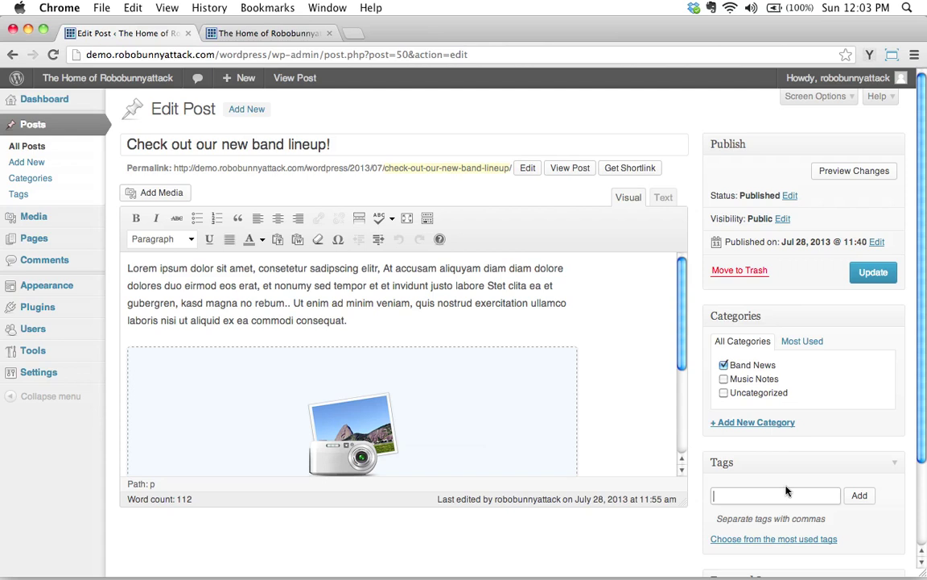
text(band members, photos, lin)
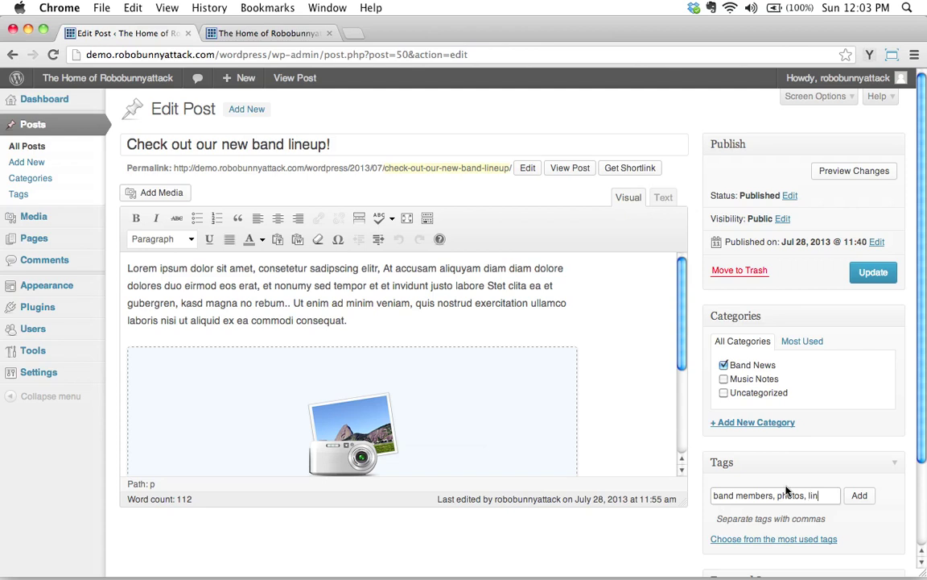
key(BackSpace)
key(BackSpace)
key(BackSpace)
drag(772, 496, 750, 499)
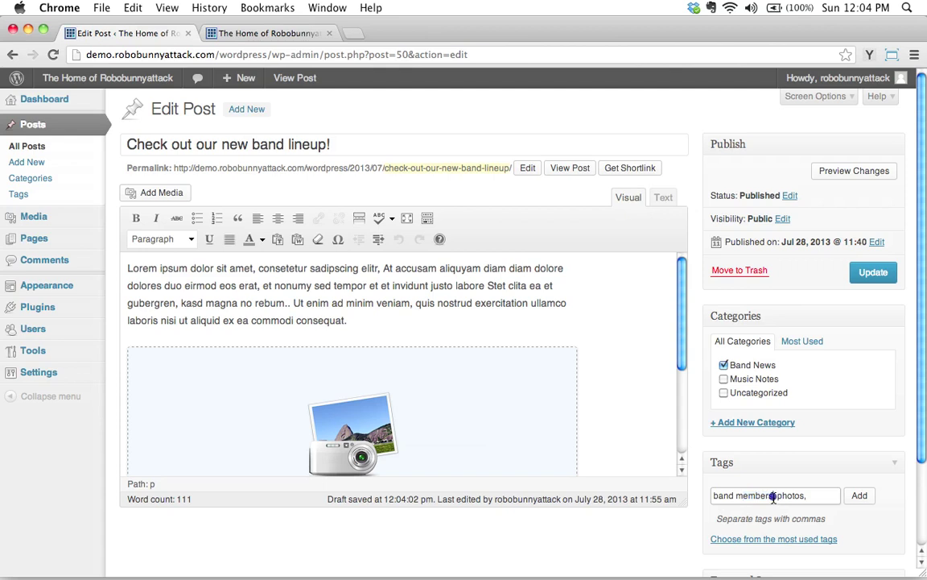
click(783, 496)
drag(774, 495, 709, 496)
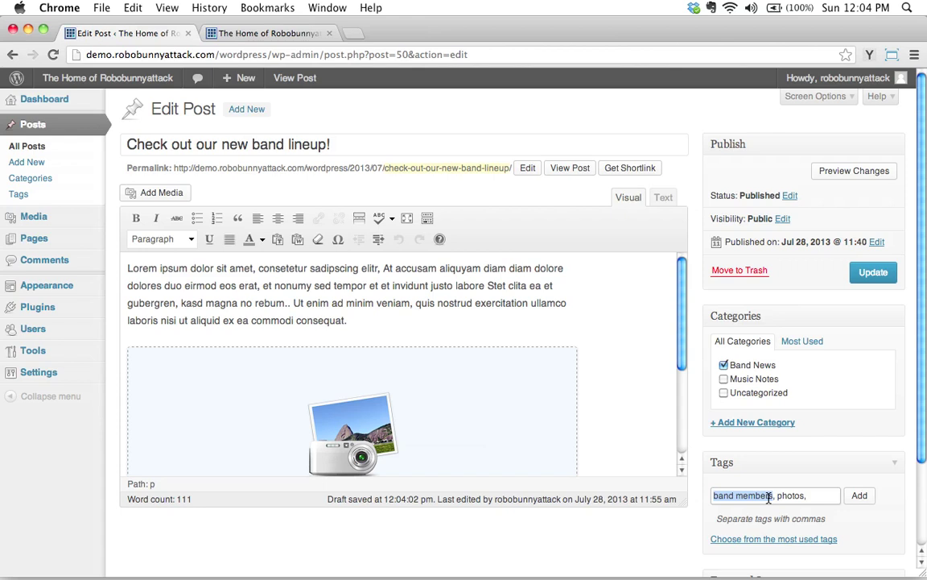
click(741, 498)
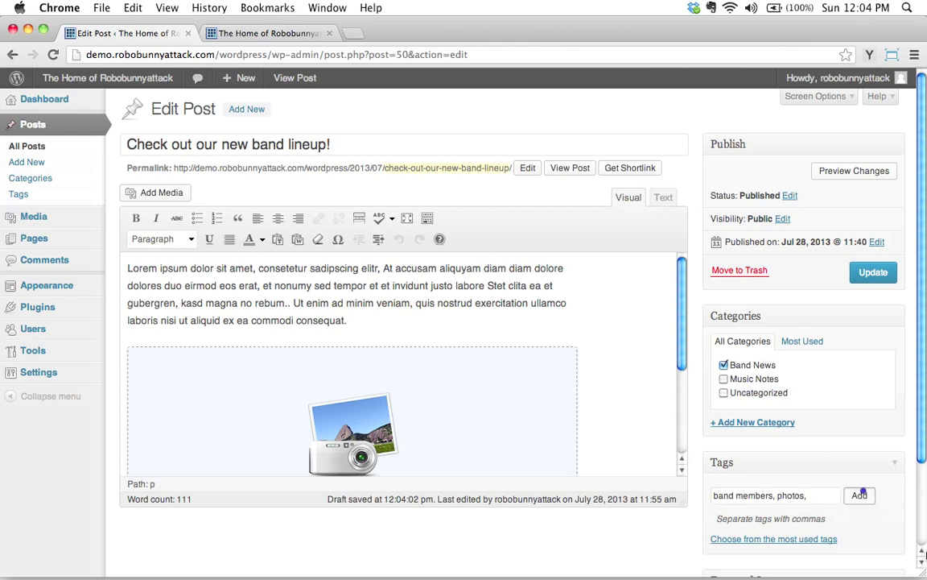
click(862, 495)
scroll(867, 431, down, 3)
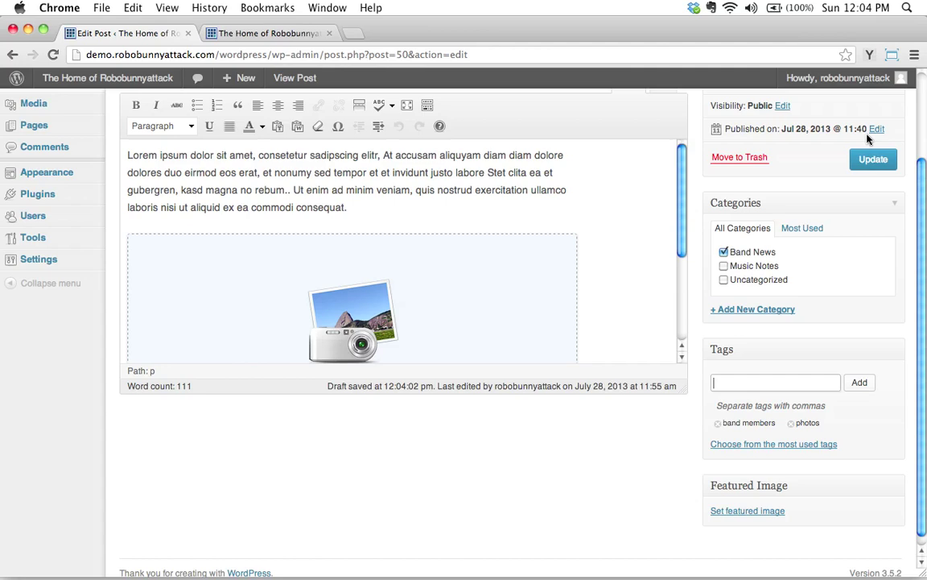
click(873, 159)
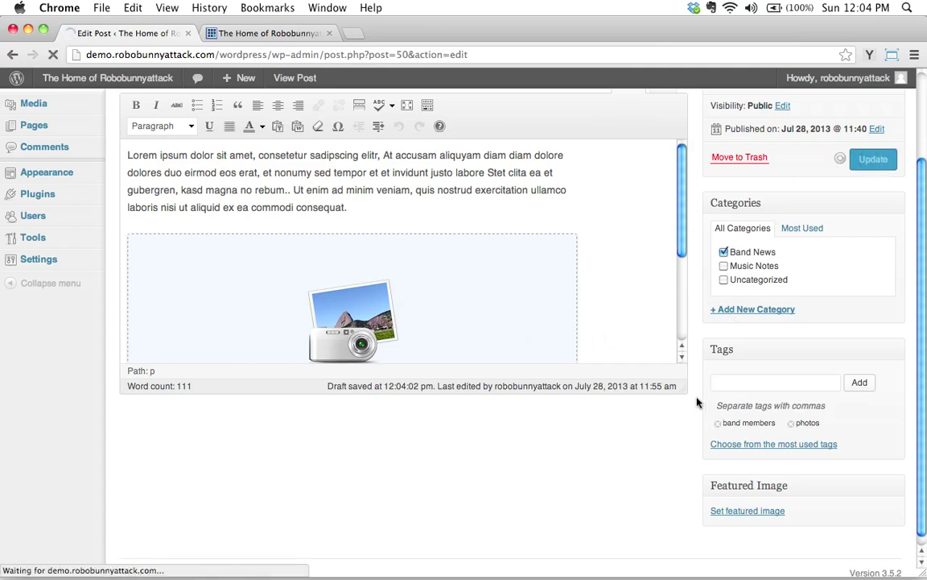
Step: Reload the live site and scroll down to the band lineup post's tags
click(266, 33)
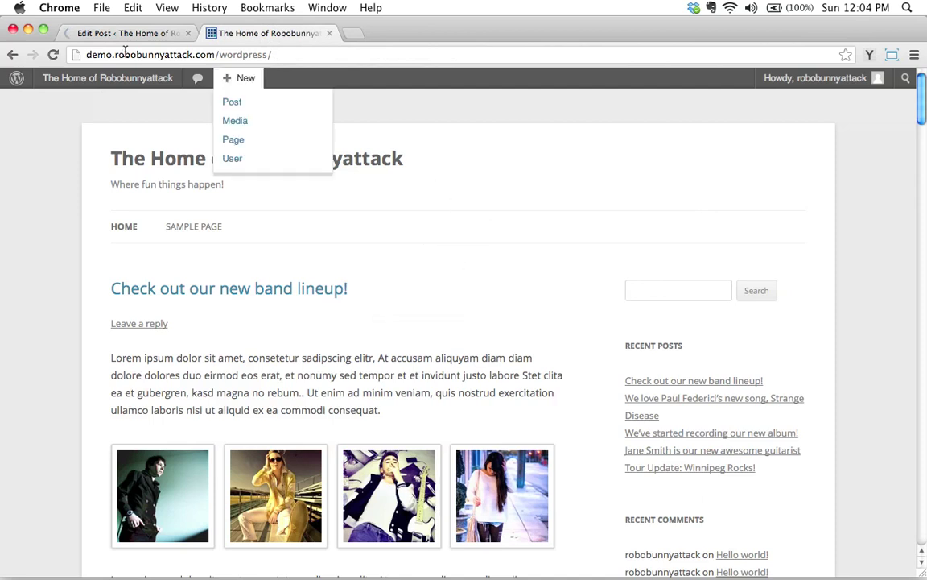
mouse_move(141, 195)
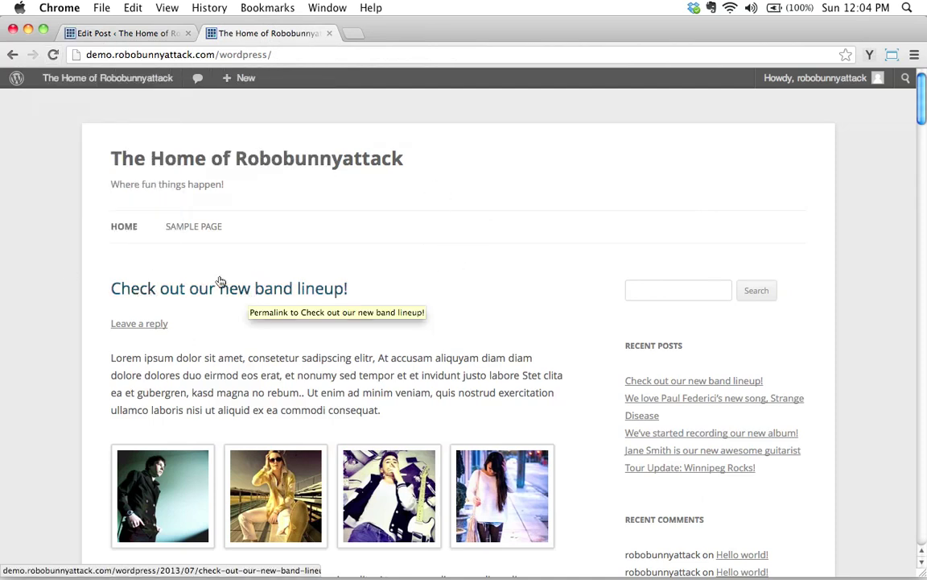
click(52, 54)
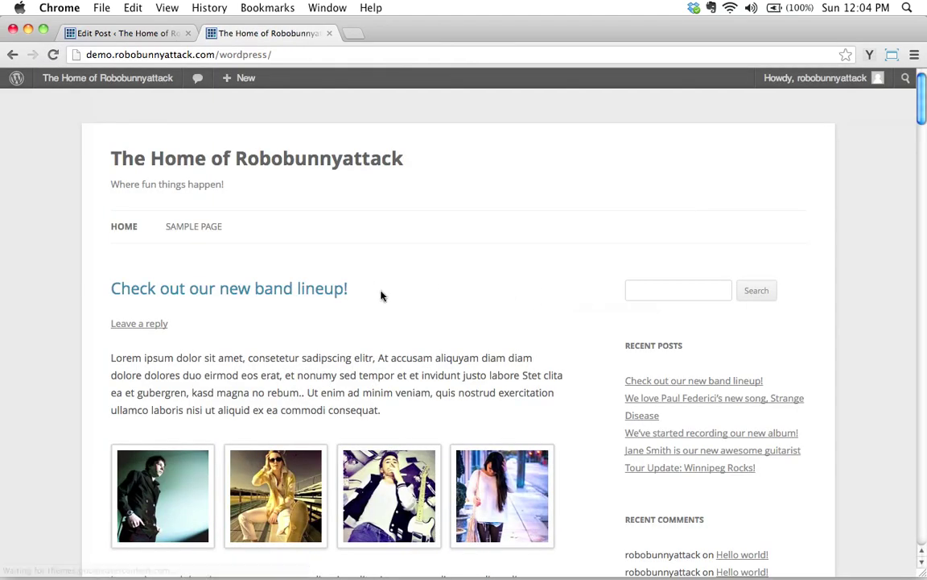
scroll(193, 288, down, 2)
scroll(91, 283, down, 4)
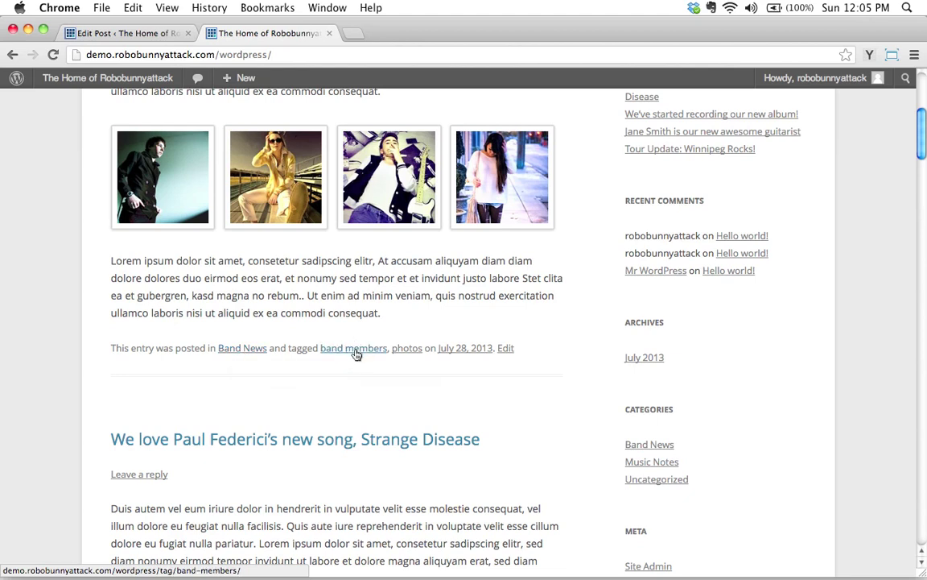
click(407, 354)
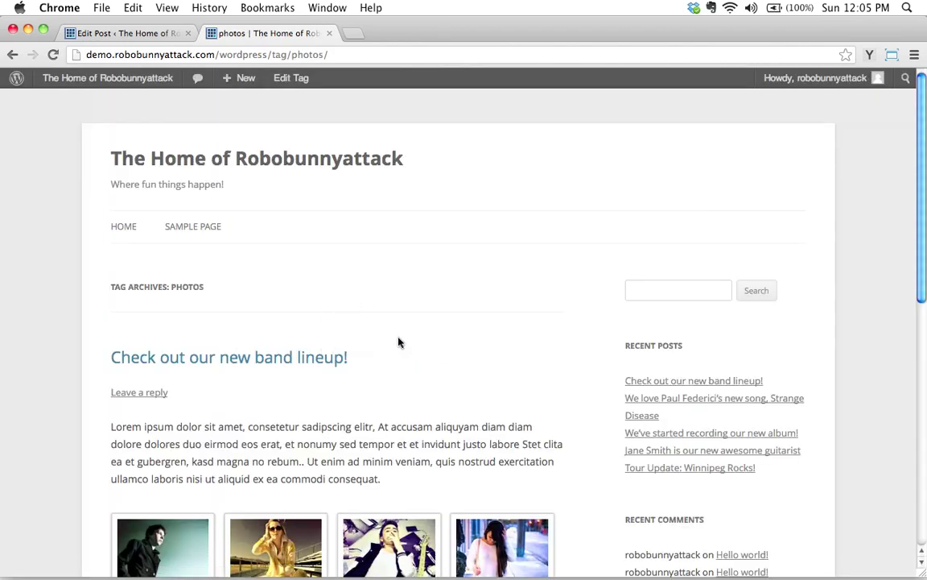
scroll(399, 342, down, 1)
scroll(399, 342, down, 2)
scroll(399, 341, down, 3)
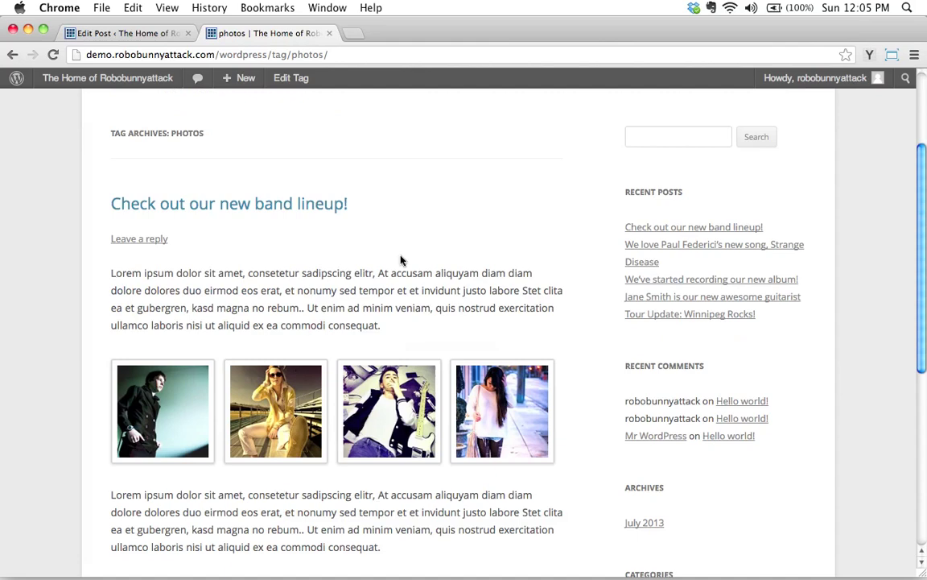
scroll(322, 467, down, 5)
scroll(324, 455, up, 6)
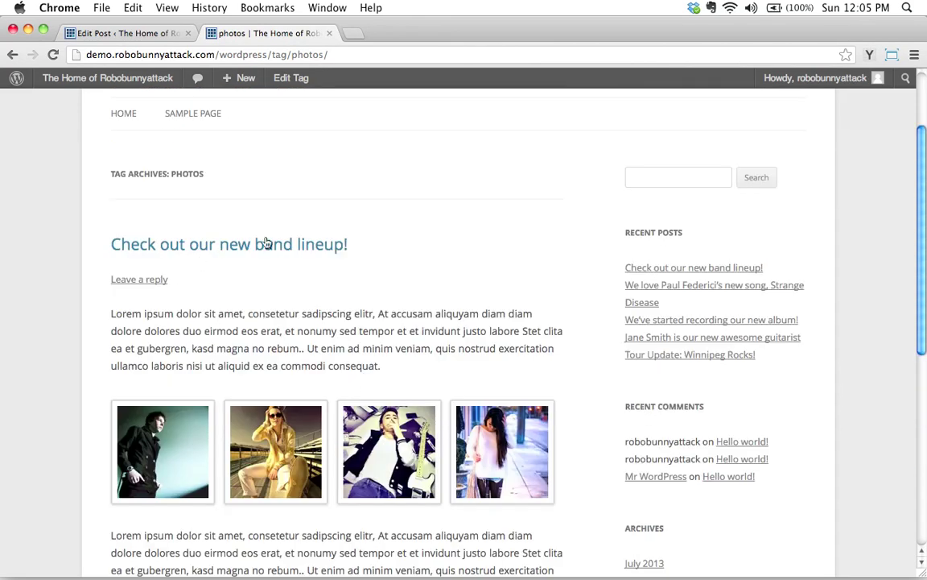
click(12, 54)
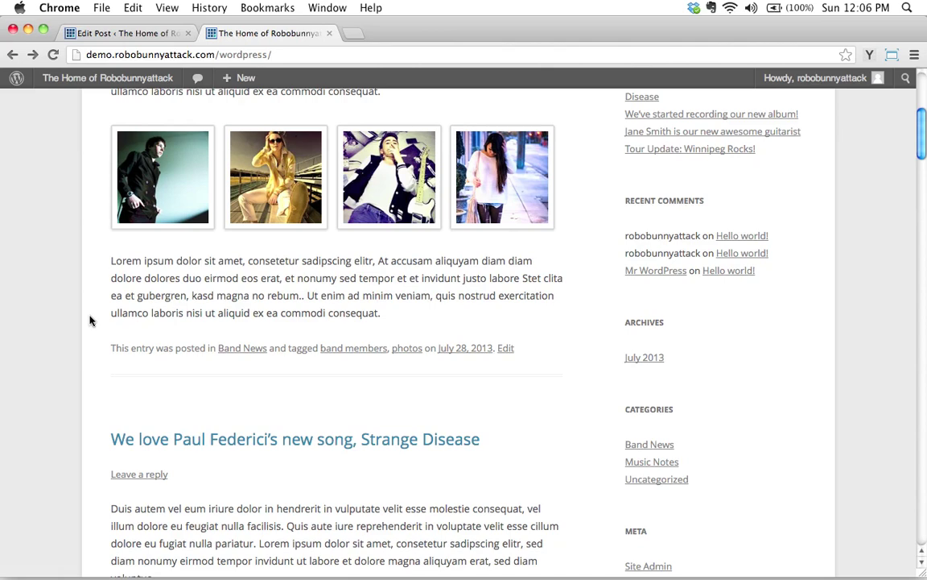
scroll(282, 360, up, 5)
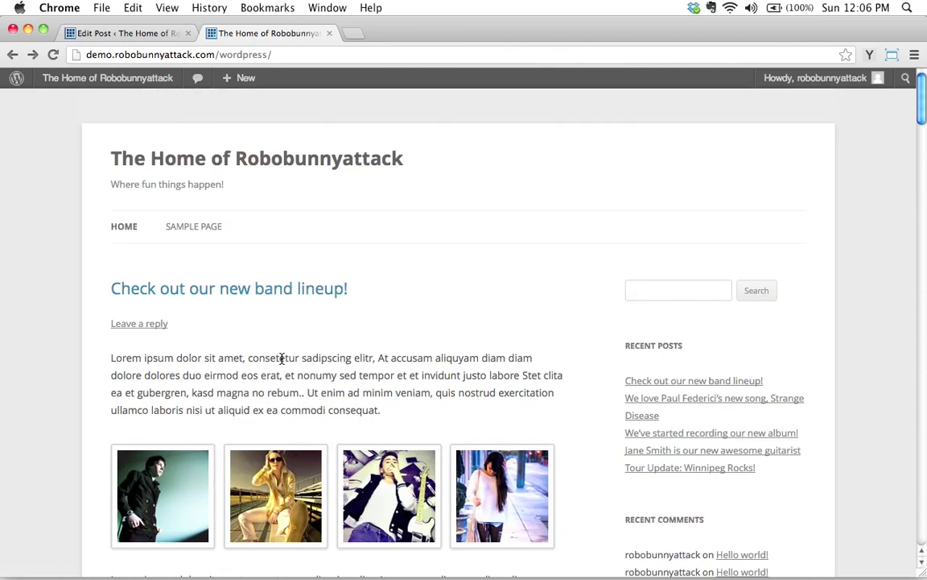
click(669, 288)
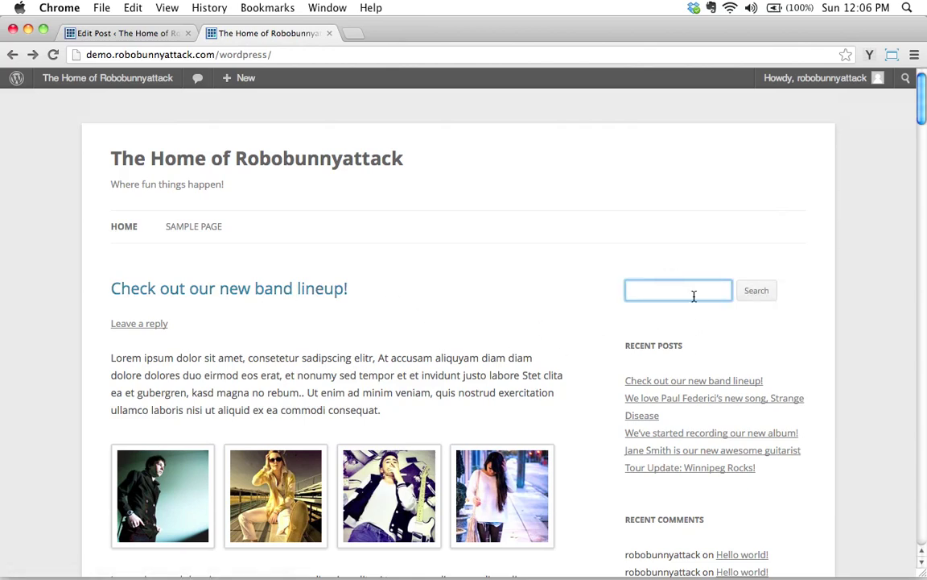
scroll(566, 411, down, 5)
scroll(572, 406, up, 3)
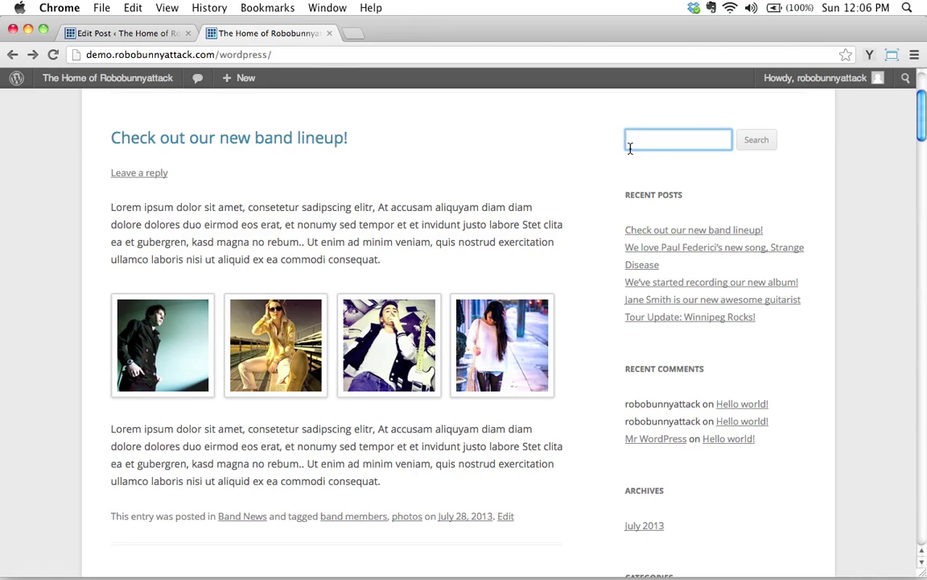
scroll(631, 265, down, 3)
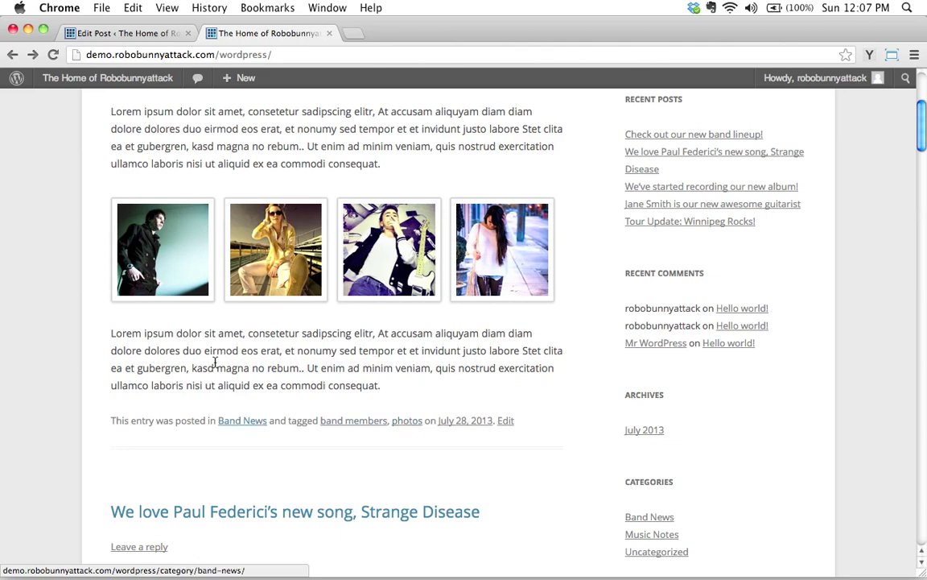
Step: Open the Tags admin page, which lists band members and photos with one post each
click(116, 33)
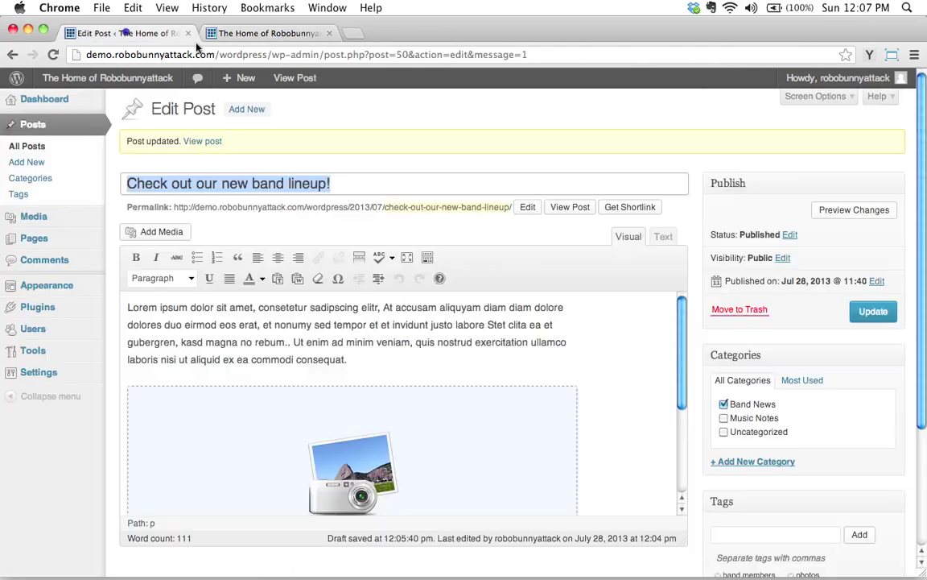
click(22, 199)
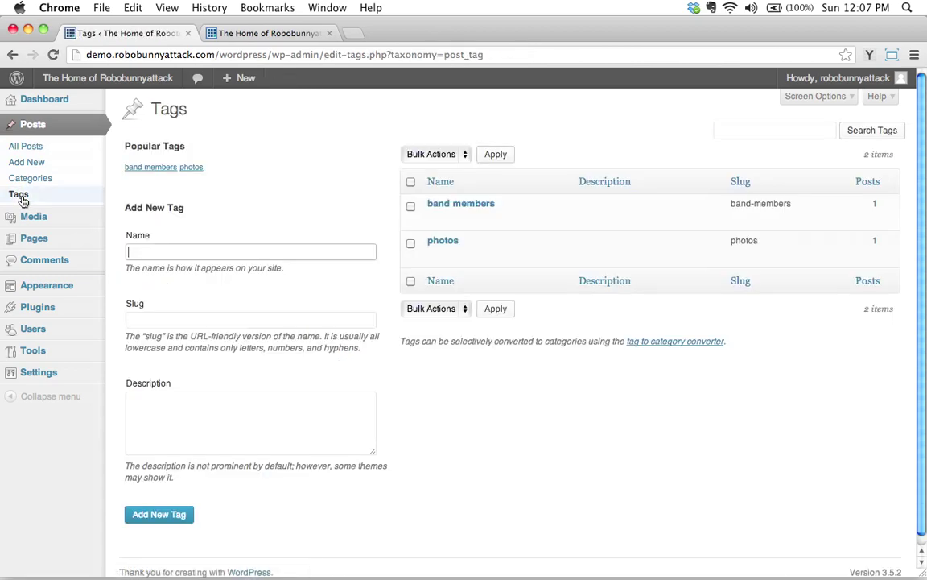
mouse_move(433, 256)
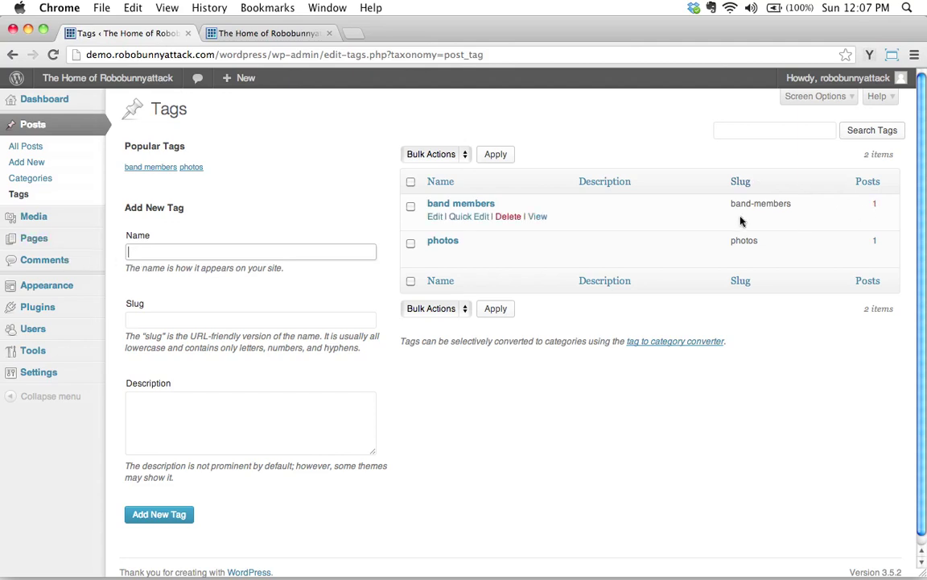
Step: Quick Edit the songwriter's song post to tag it music, songs and the artist's name
click(24, 145)
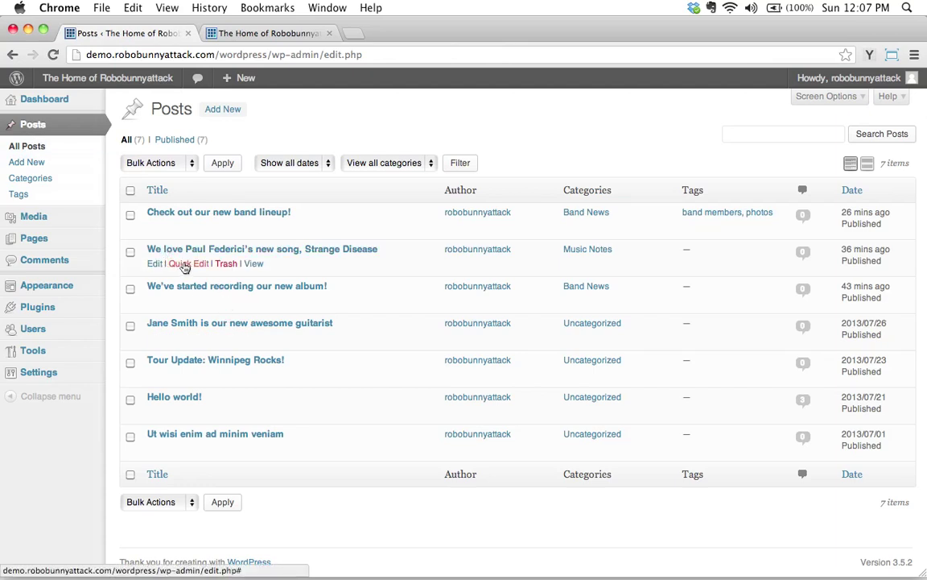
click(185, 264)
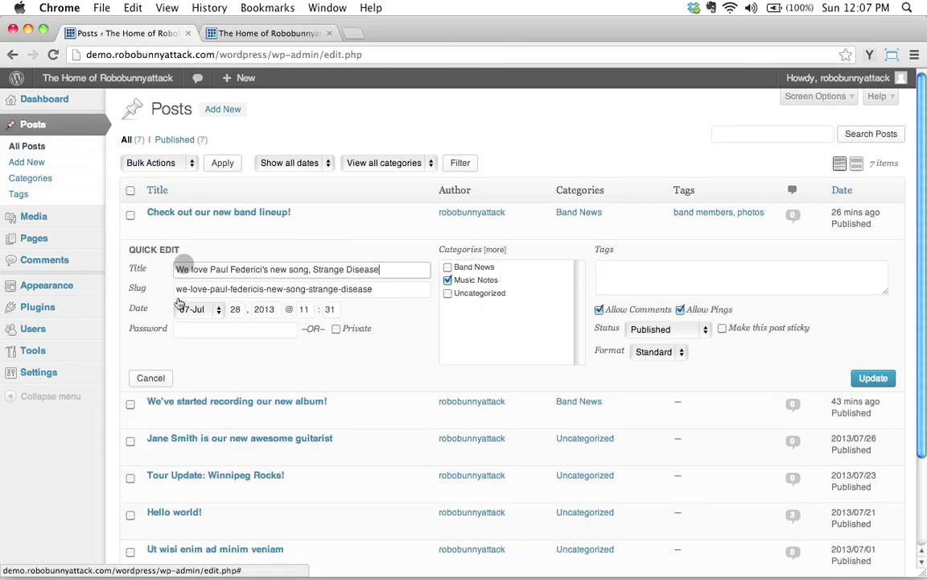
click(621, 272)
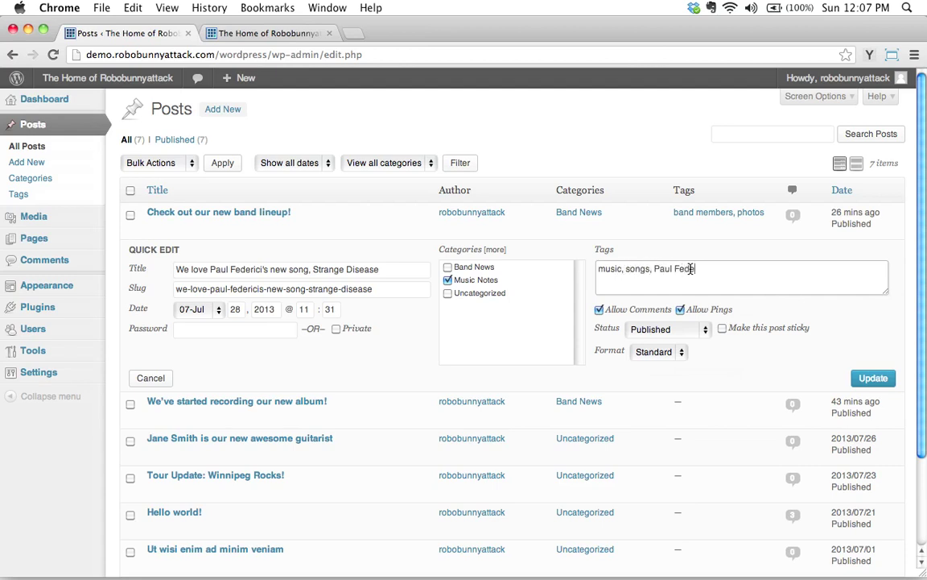
click(872, 377)
Step: Quick Edit the new album post to tag it recording and studio
mouse_move(463, 287)
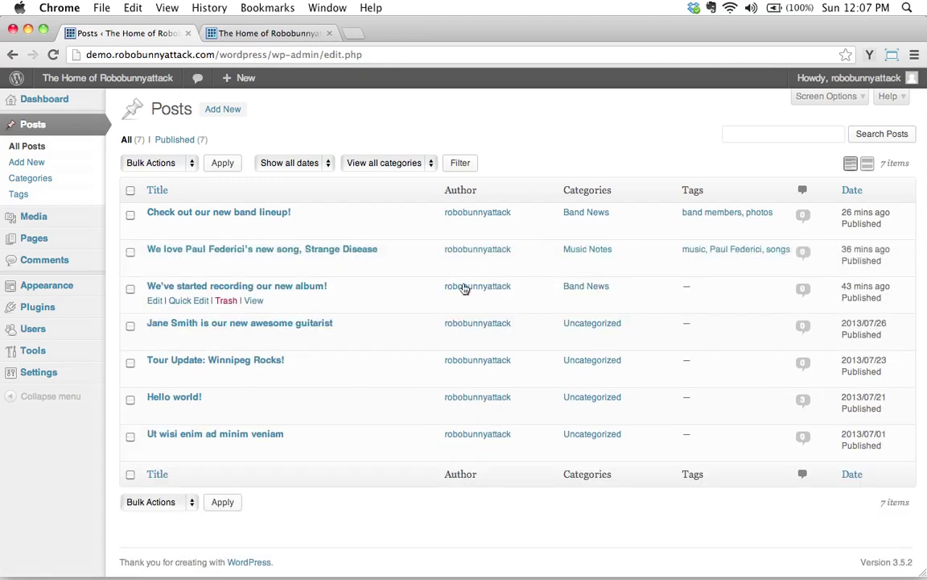
click(189, 302)
click(635, 310)
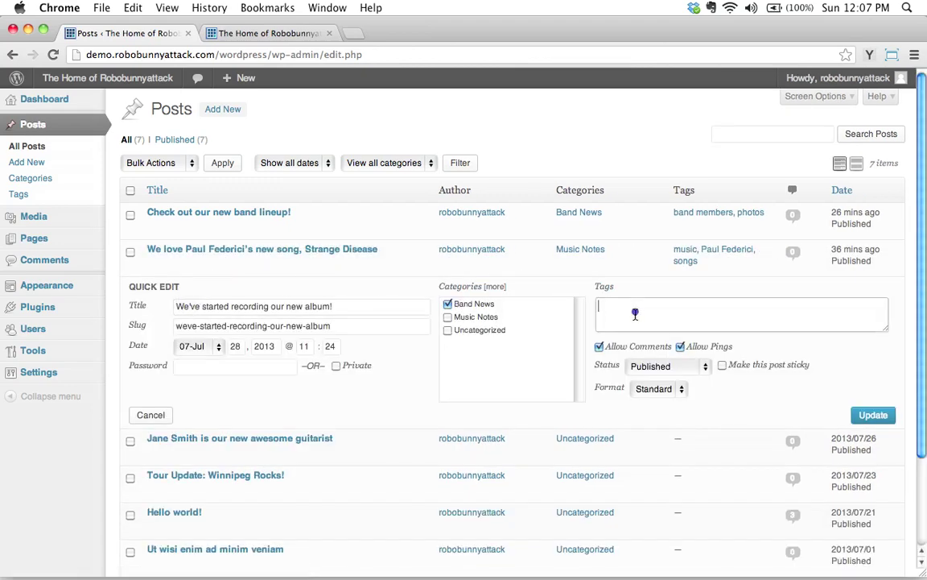
text(band)
key(BackSpace)
key(BackSpace)
key(BackSpace)
click(886, 411)
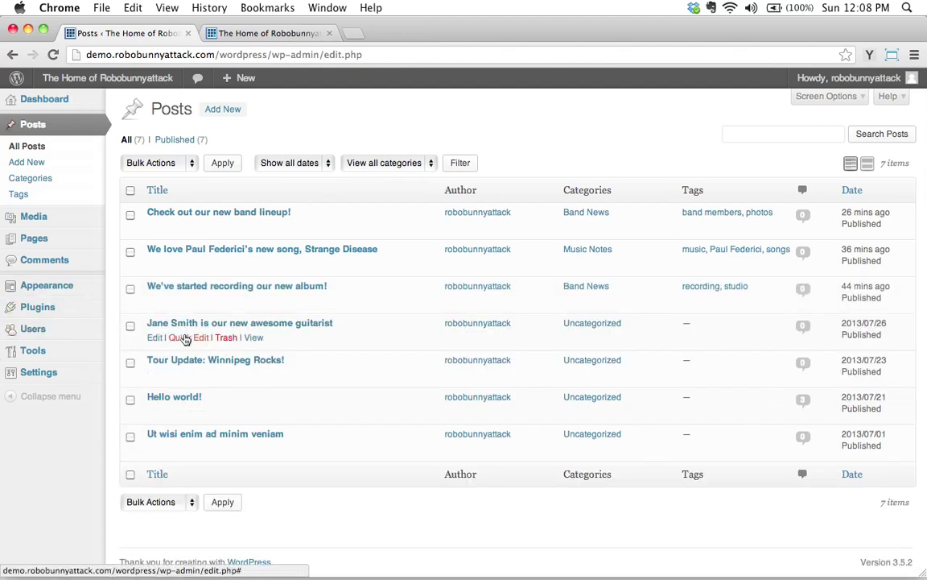
Step: Tag the new-guitarist post band members, move it from Uncategorized to Band News, and view the live site
click(187, 337)
click(641, 351)
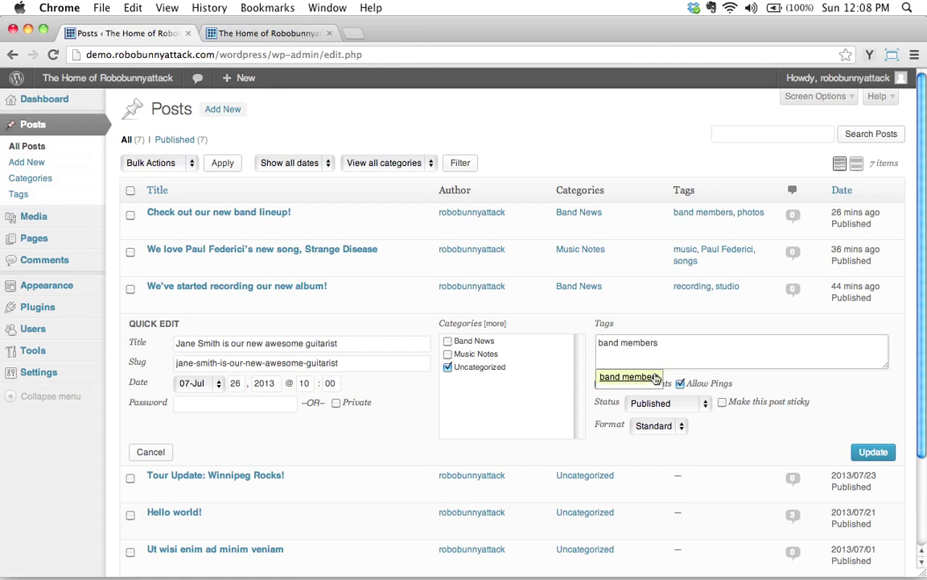
click(628, 377)
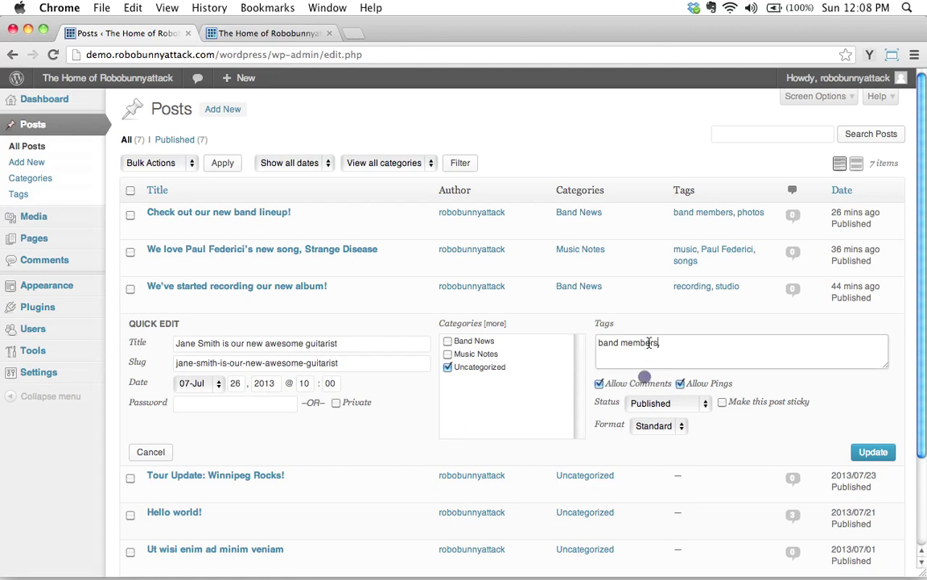
click(448, 367)
click(448, 341)
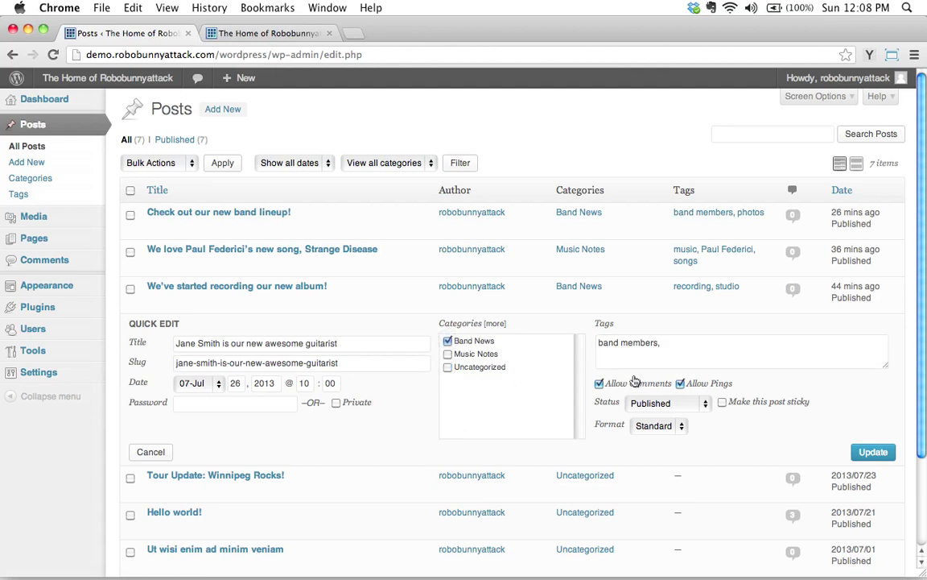
click(872, 451)
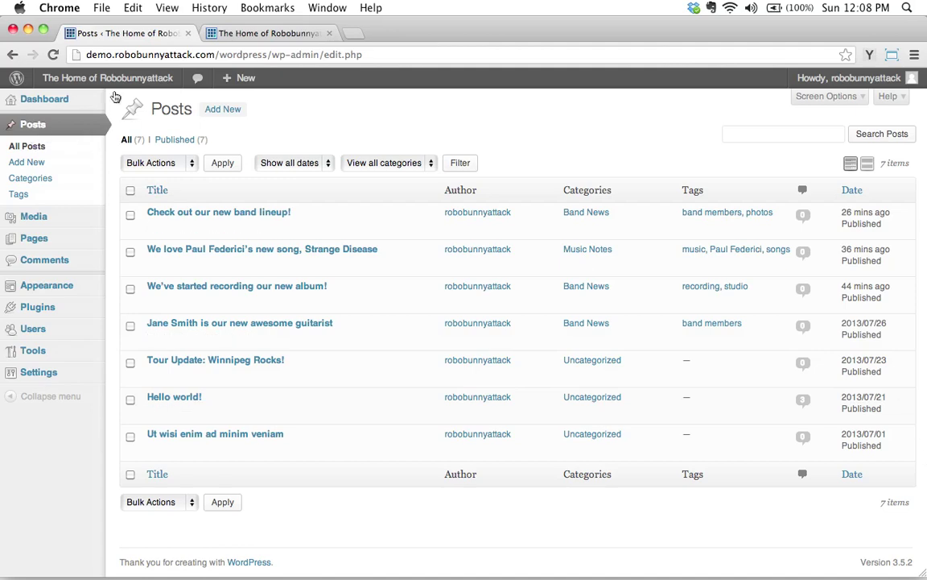
click(244, 33)
Step: Reload the live home page, check each post's tag line, and follow the band members tag
scroll(170, 222, up, 10)
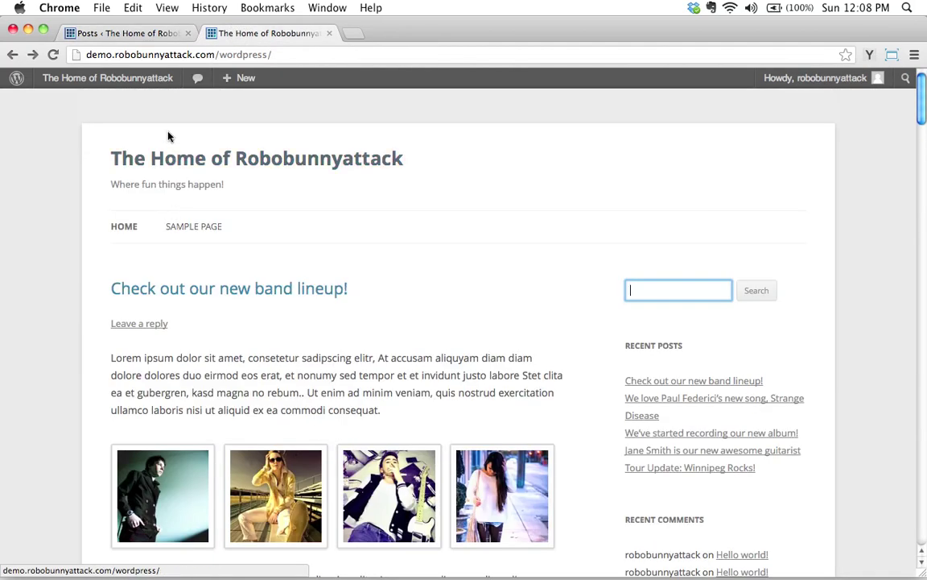
key(super+r)
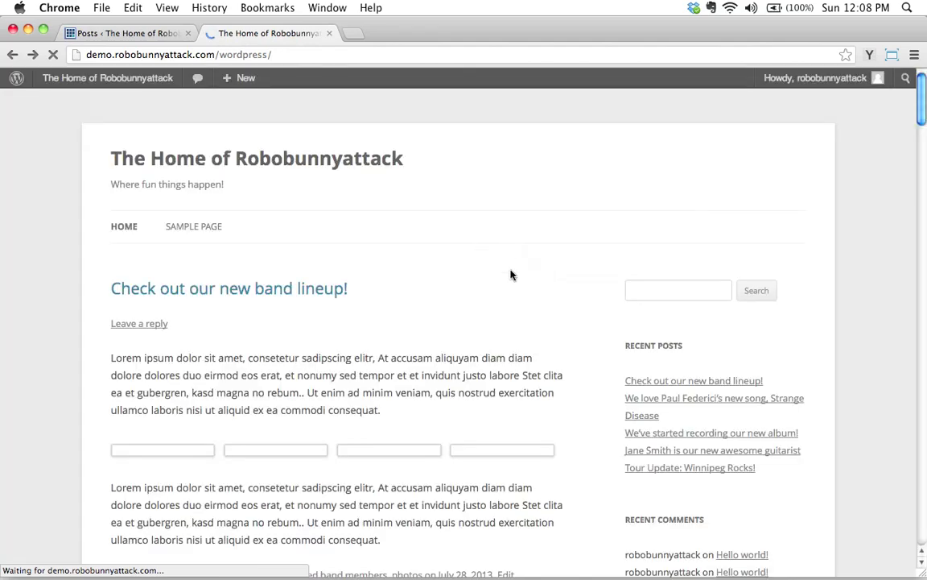
scroll(426, 362, down, 5)
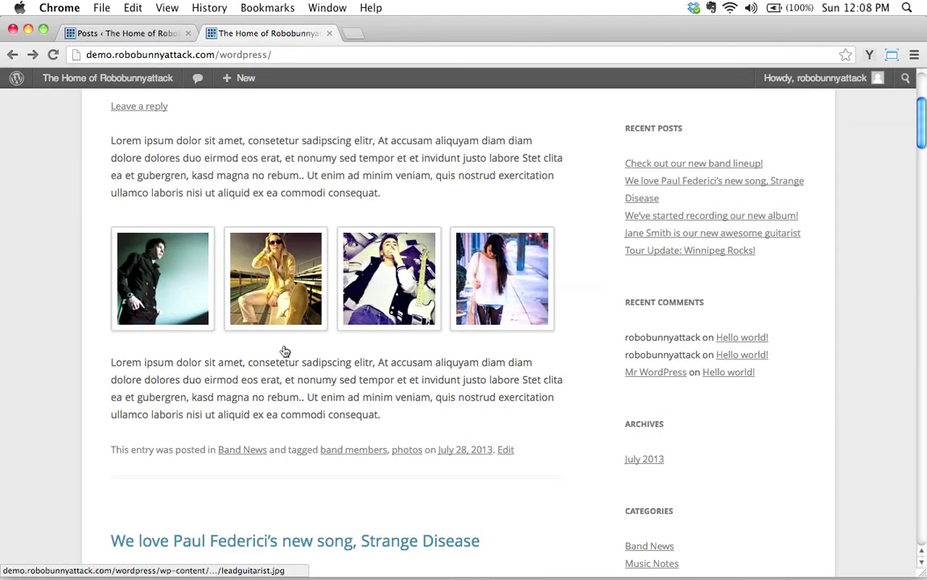
scroll(241, 379, down, 1)
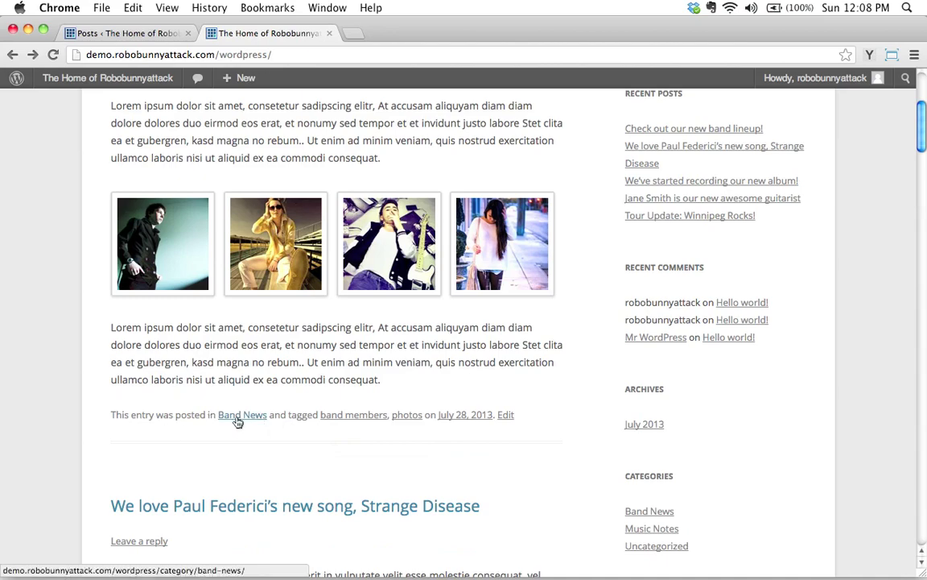
scroll(314, 366, down, 12)
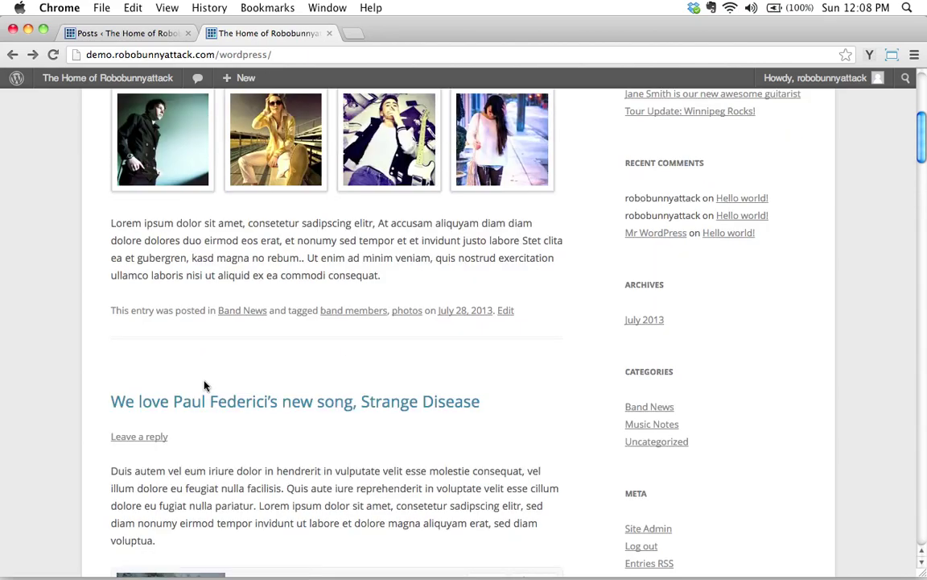
scroll(149, 377, down, 20)
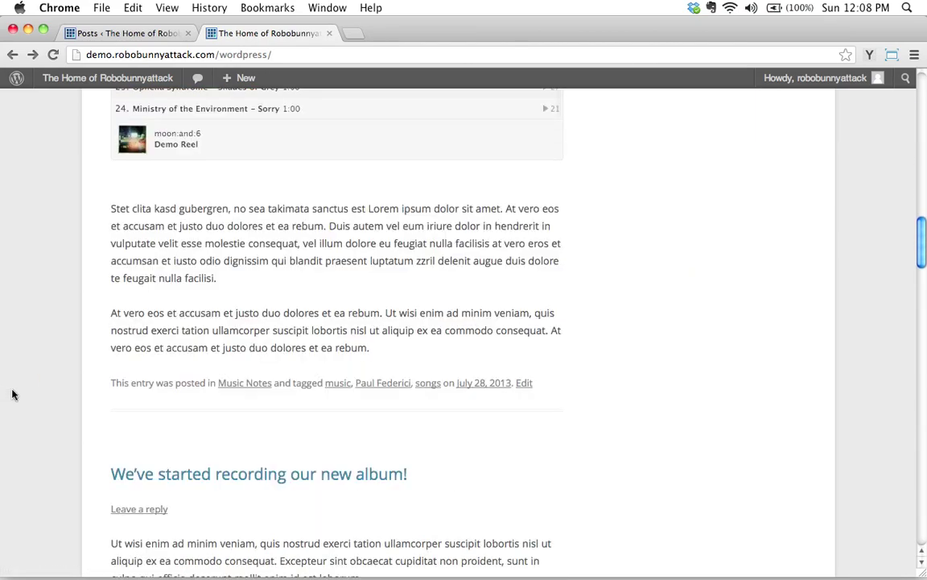
scroll(74, 388, up, 5)
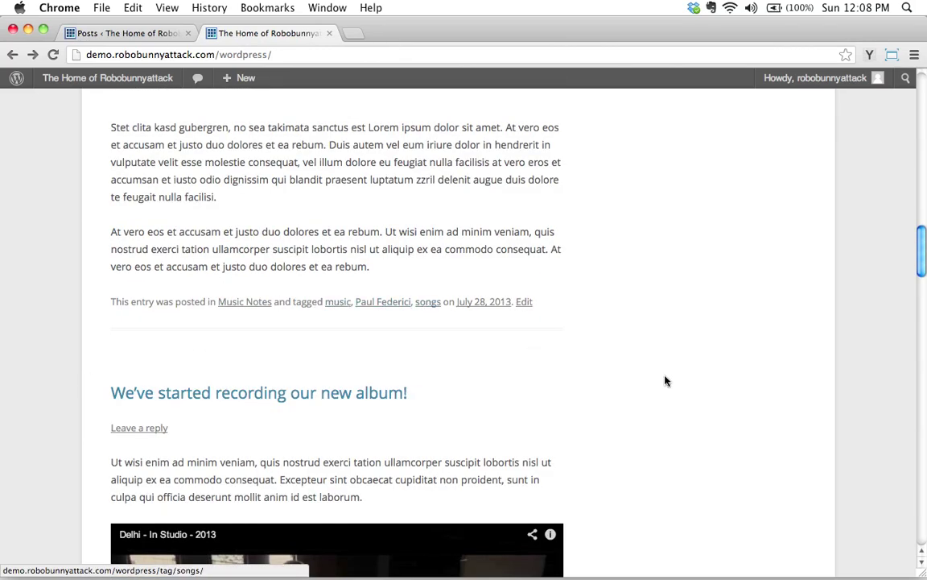
scroll(666, 380, down, 15)
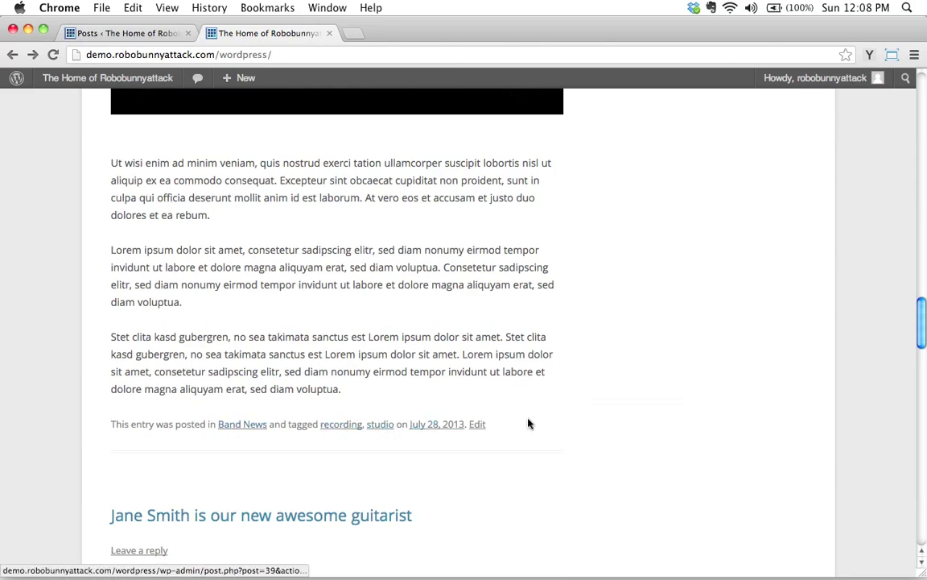
scroll(564, 431, down, 10)
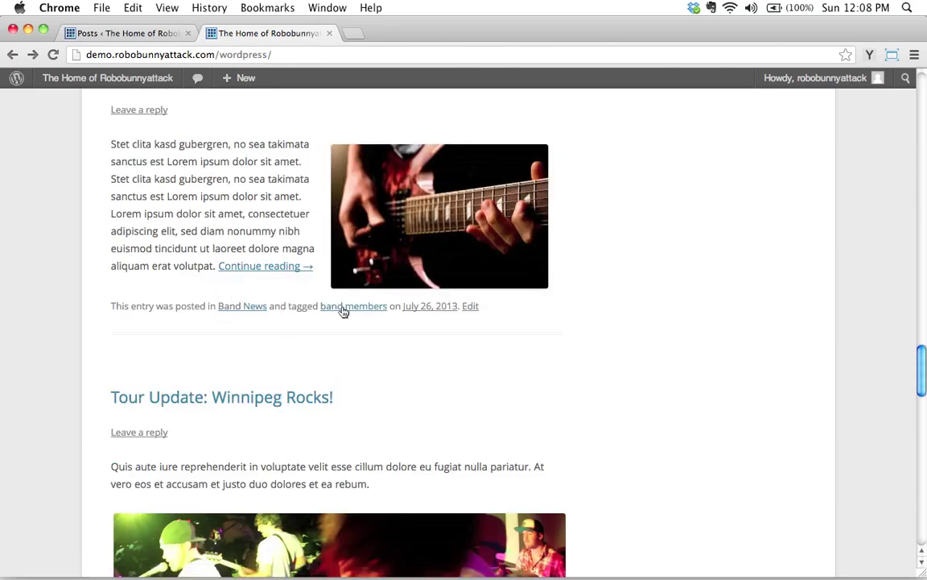
click(353, 311)
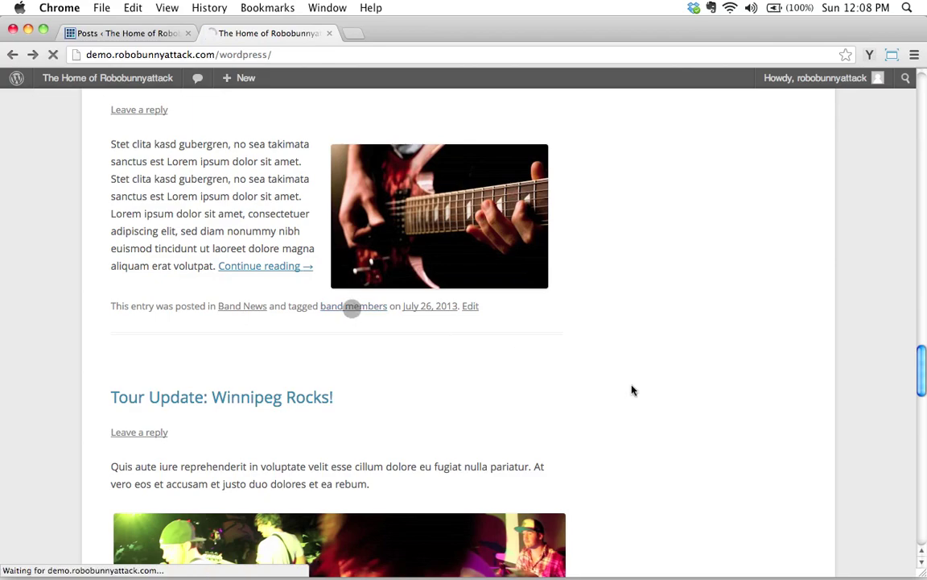
Step: Scroll the Band Members tag archive showing the band lineup and new-guitarist posts
scroll(600, 403, down, 12)
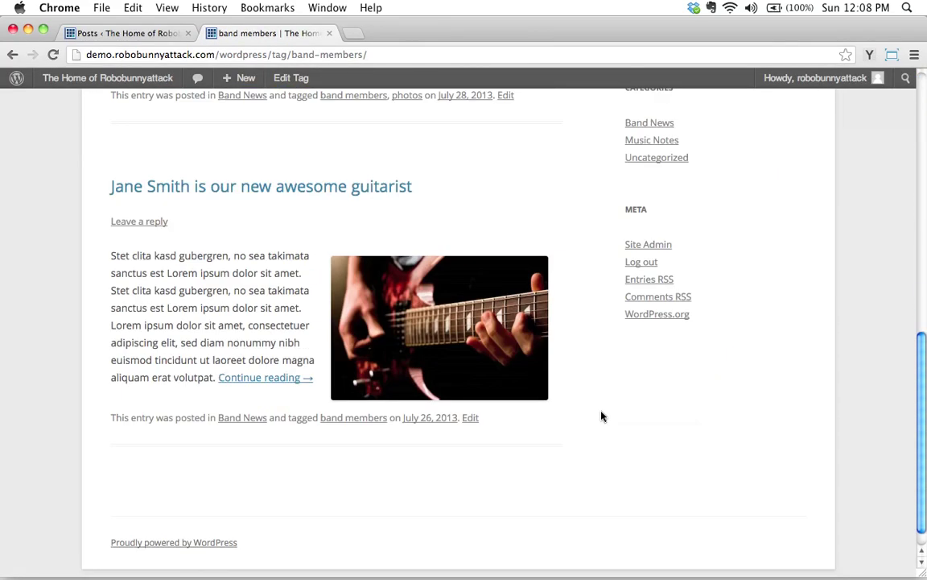
scroll(601, 416, up, 15)
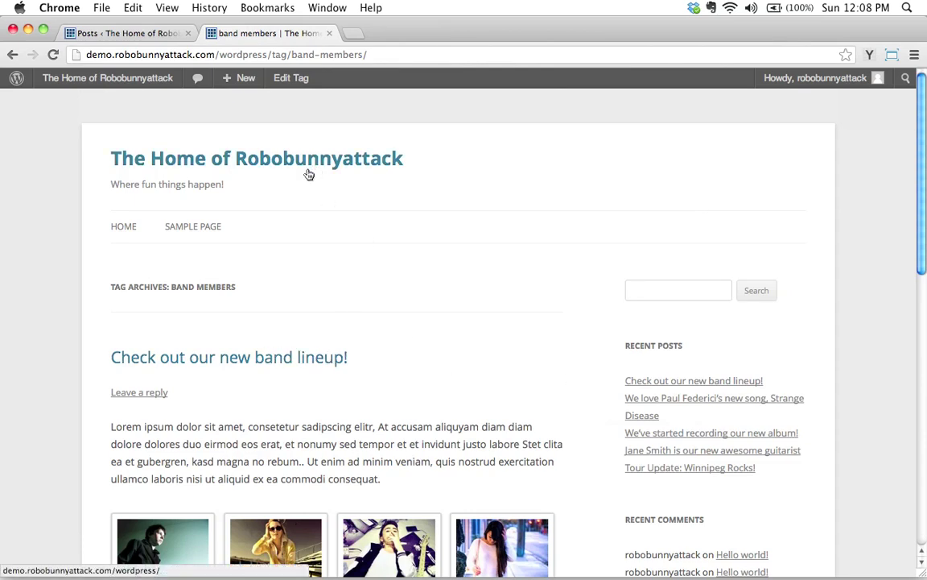